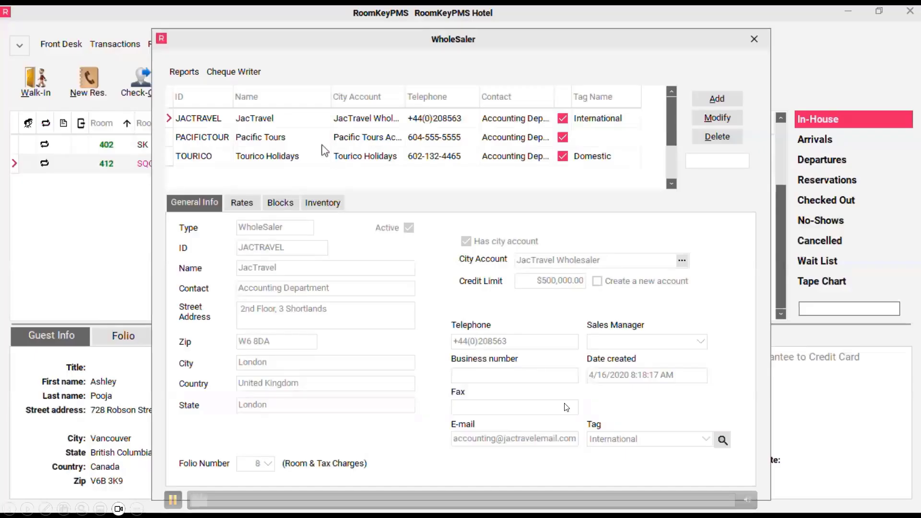
# - Show PACIFICTOUR's inventory from 11/3/2023 and turn on Edit Mode for the grid
pyautogui.click(307, 138)
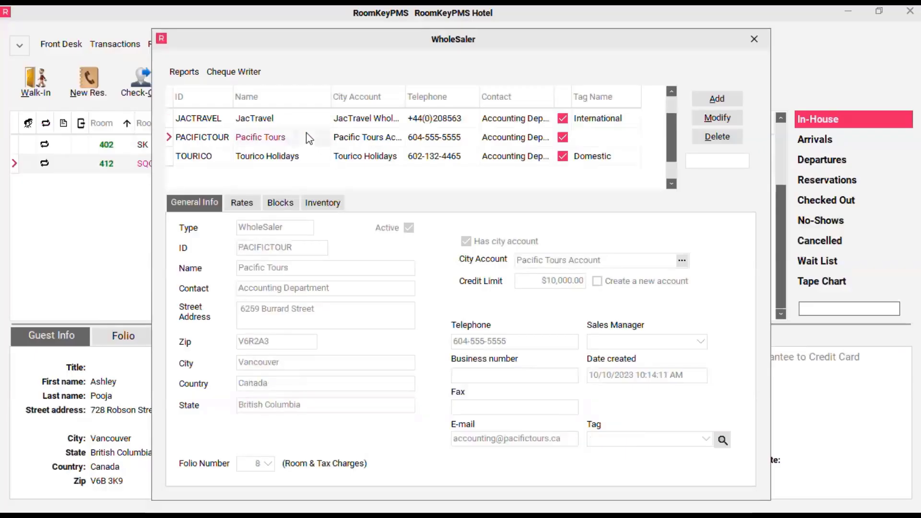
pyautogui.click(339, 206)
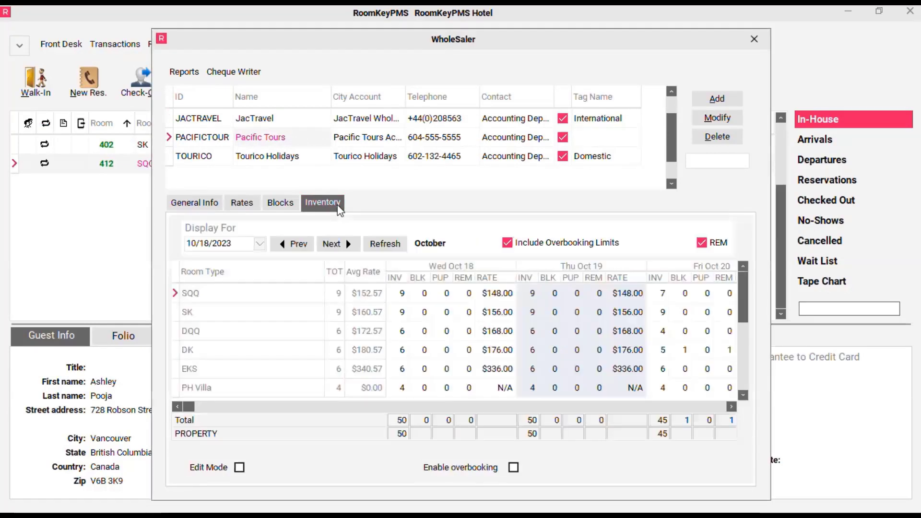
pyautogui.click(262, 245)
pyautogui.click(329, 264)
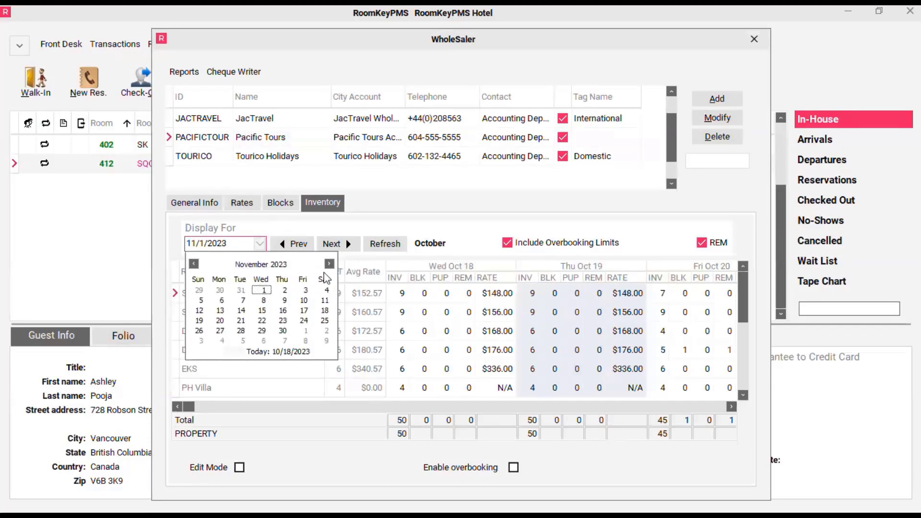
pyautogui.click(305, 290)
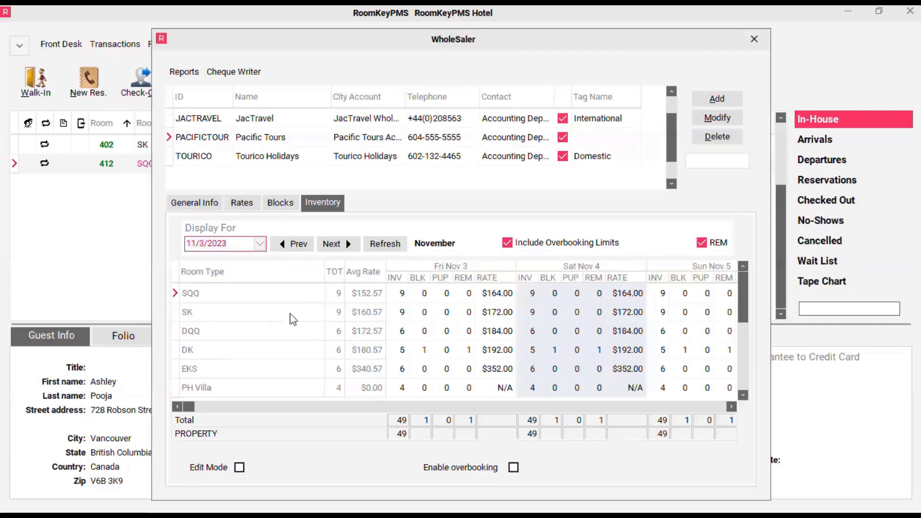
pyautogui.click(423, 354)
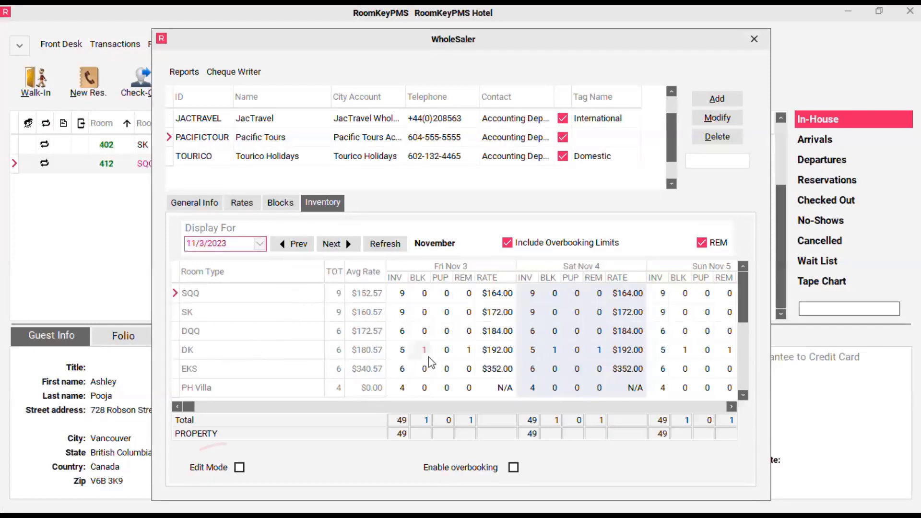
pyautogui.click(240, 467)
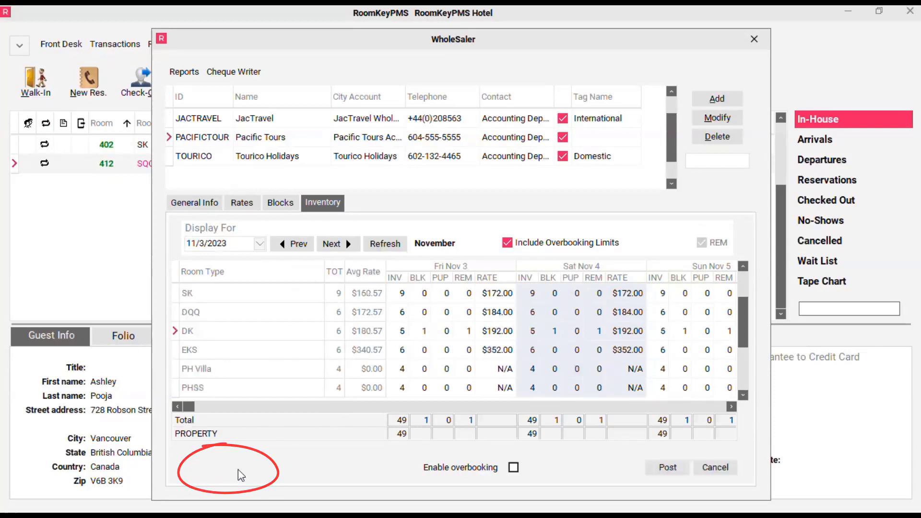
# - Enter 3 in the DK BLK cells for Fri Nov 3 and Sat Nov 4, then post
pyautogui.click(427, 331)
pyautogui.write('3')
pyautogui.click(552, 335)
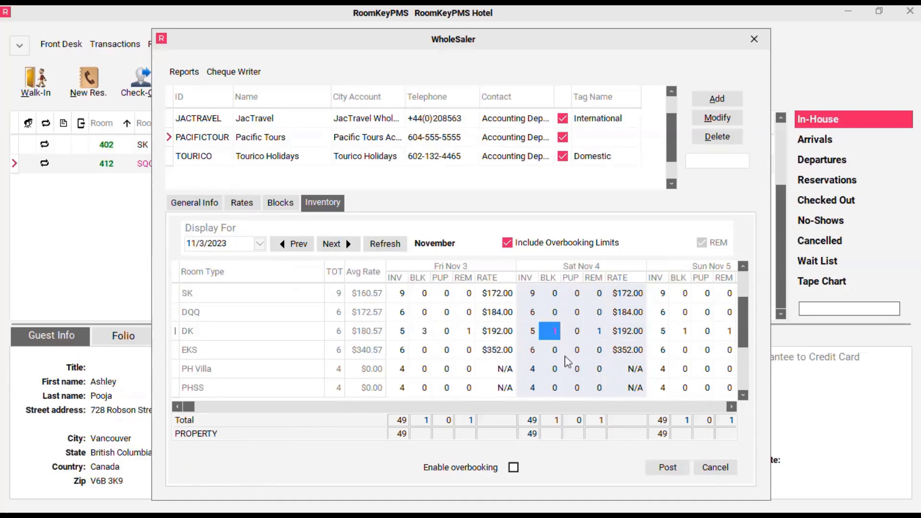
pyautogui.write('3')
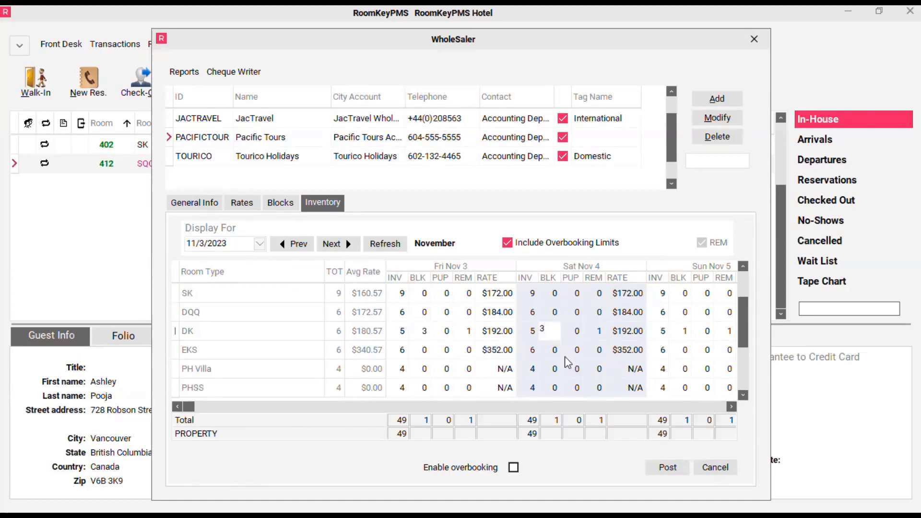
pyautogui.click(681, 472)
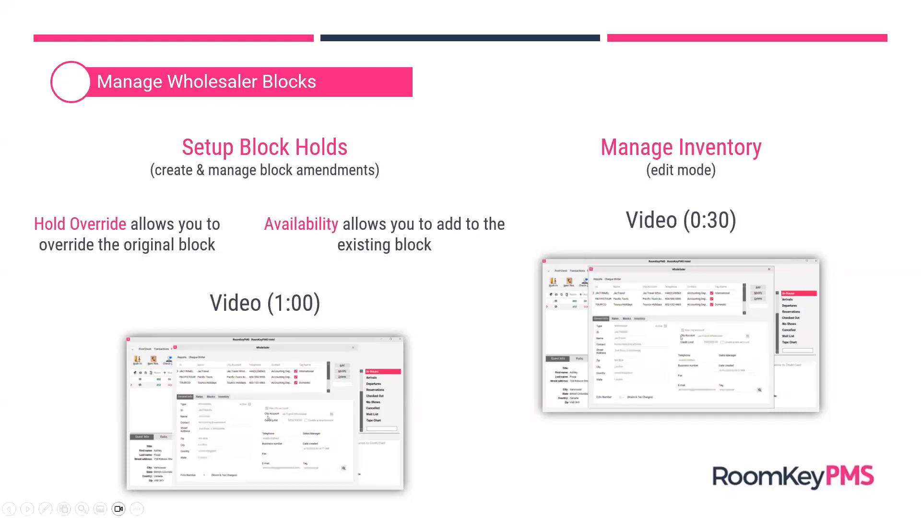
# - Advance the slide to start the RoomKeyPMS demo showing in-house guests
pyautogui.press('Right')
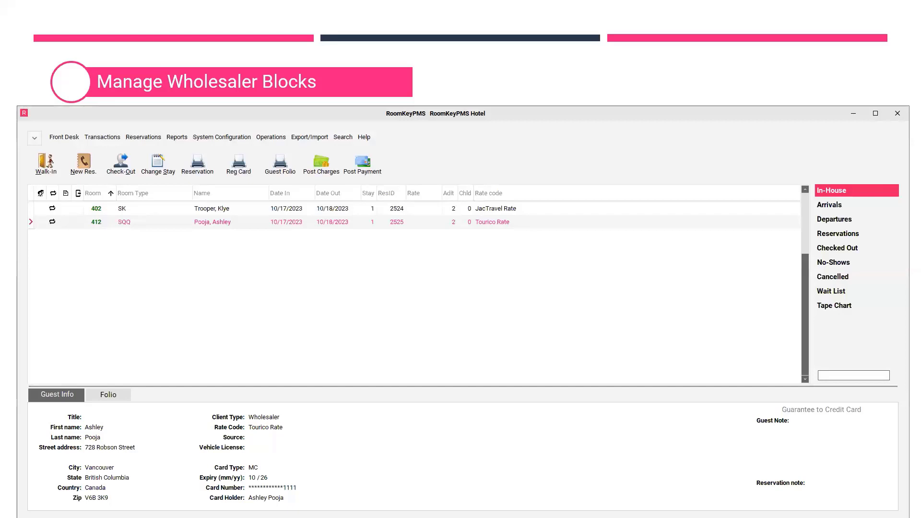
# - Open the Inventory Calendar from the Operations menu
pyautogui.click(271, 137)
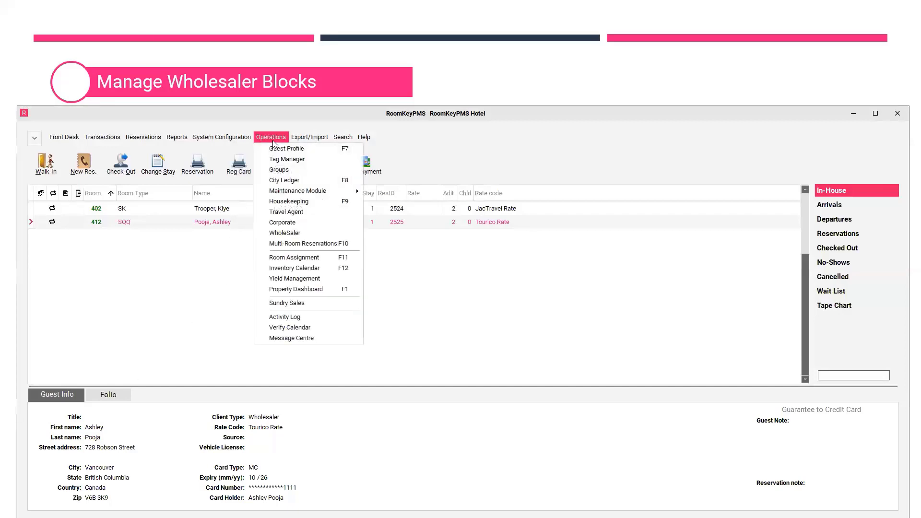
pyautogui.click(338, 269)
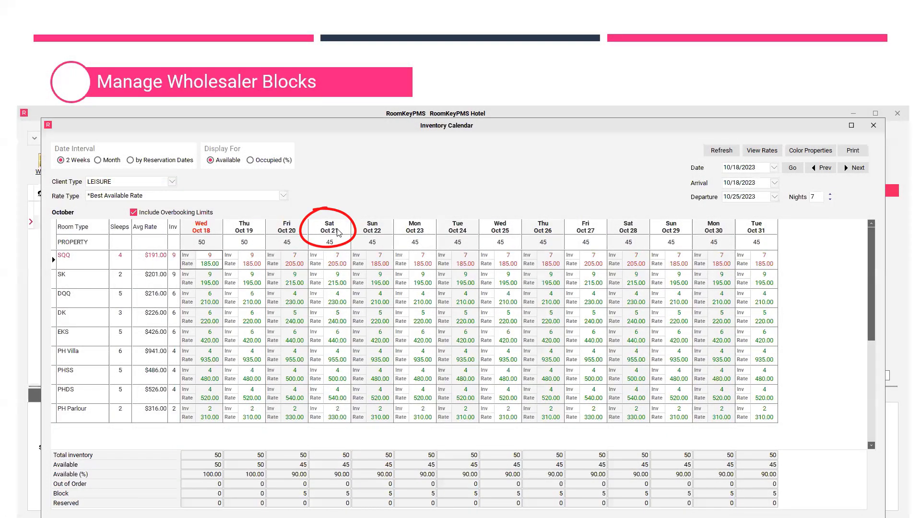
# - Move the Inventory Calendar to Nov 1–14, 2023 with Next
pyautogui.doubleClick(338, 233)
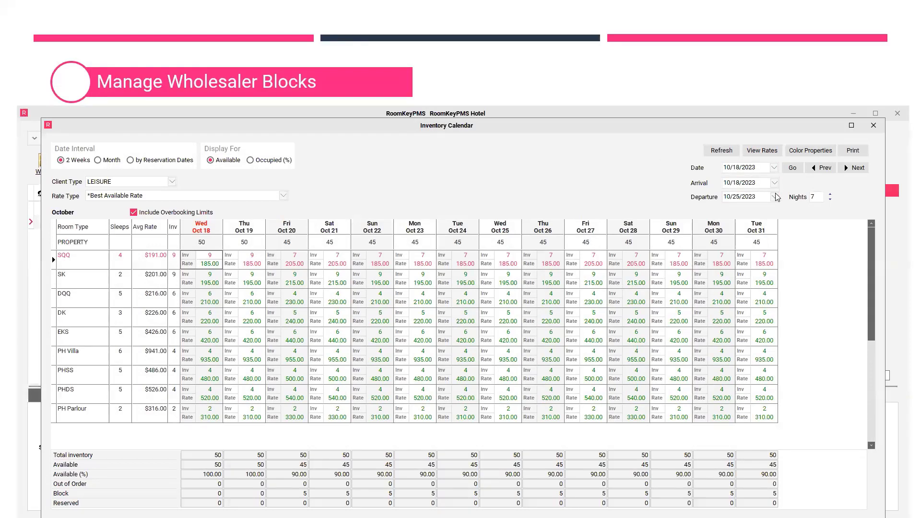
pyautogui.click(857, 169)
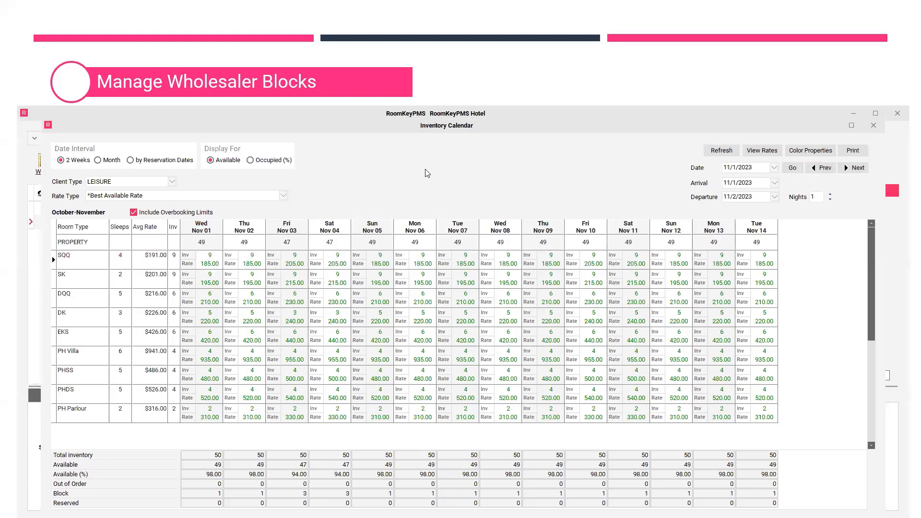
# - Reload the Inventory Calendar from 10/18/2023, then close the window
pyautogui.click(286, 226)
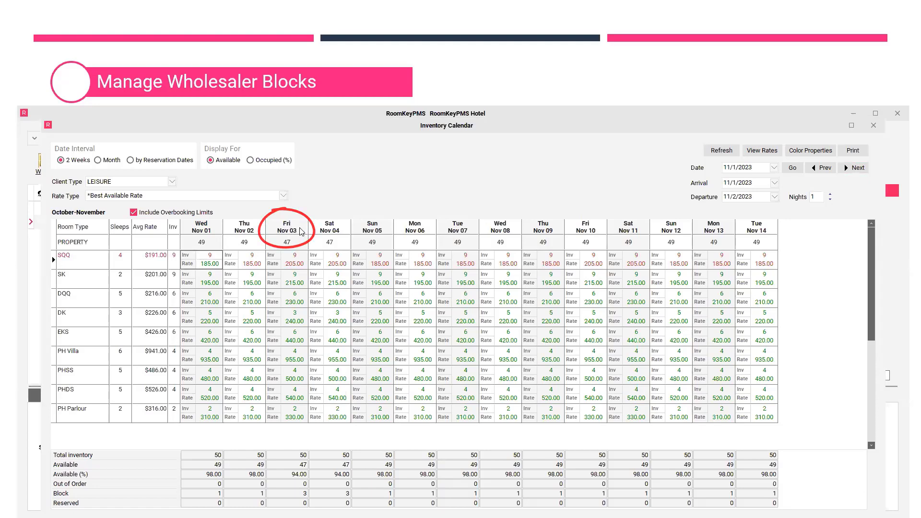
pyautogui.doubleClick(300, 231)
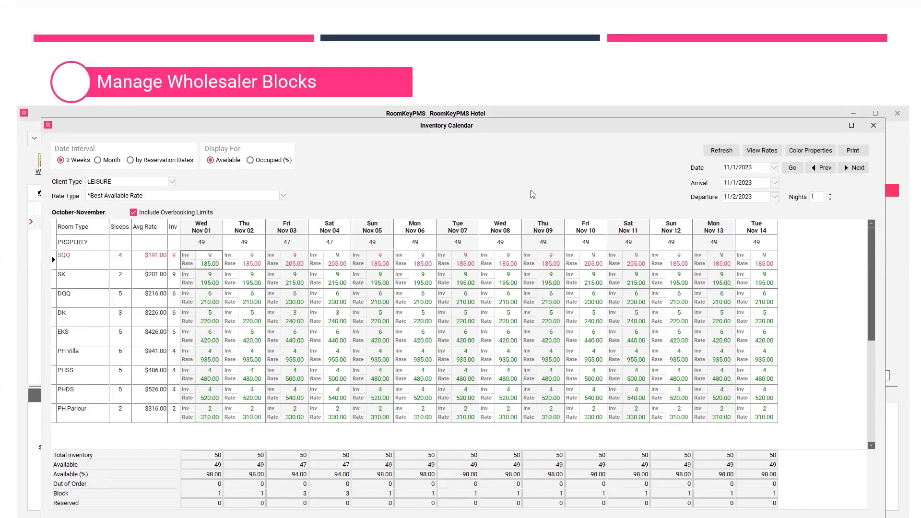
pyautogui.click(774, 168)
pyautogui.click(733, 241)
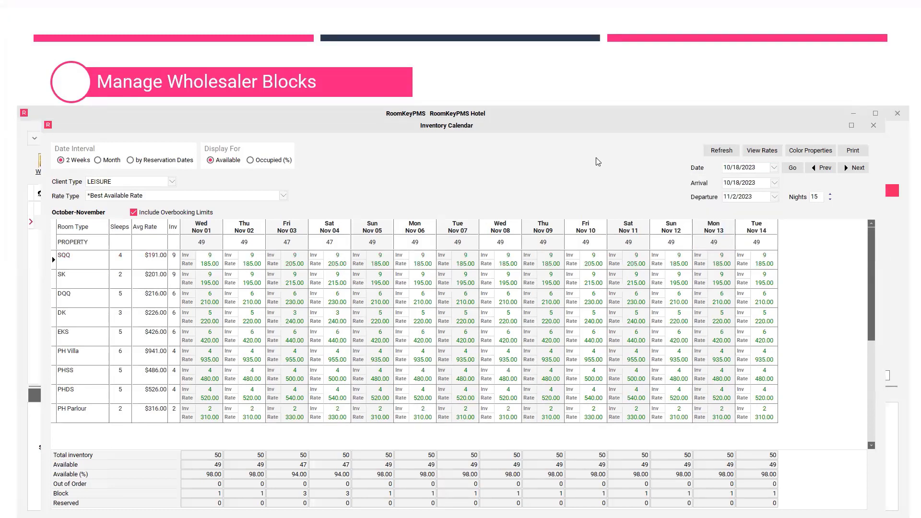
pyautogui.click(203, 232)
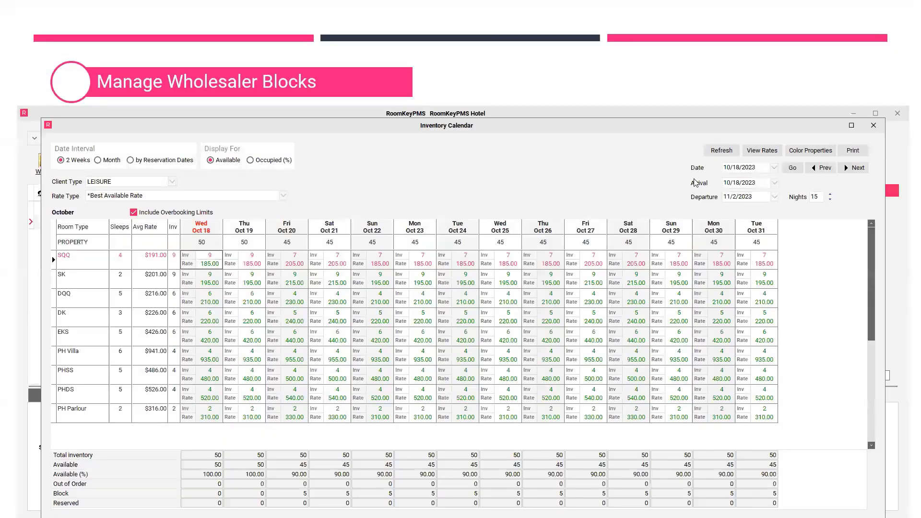
pyautogui.click(871, 127)
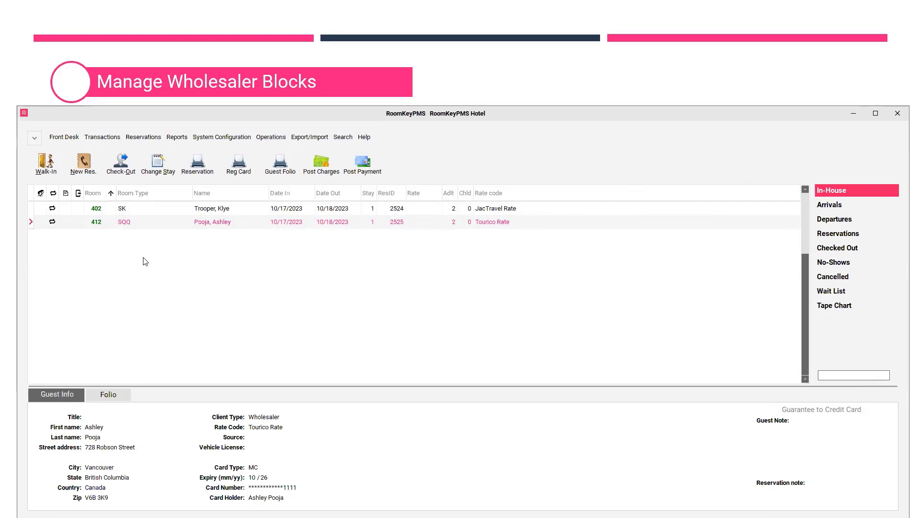
# - Start a new reservation with client type WHOLESALER and company Pacific Tours
pyautogui.click(88, 173)
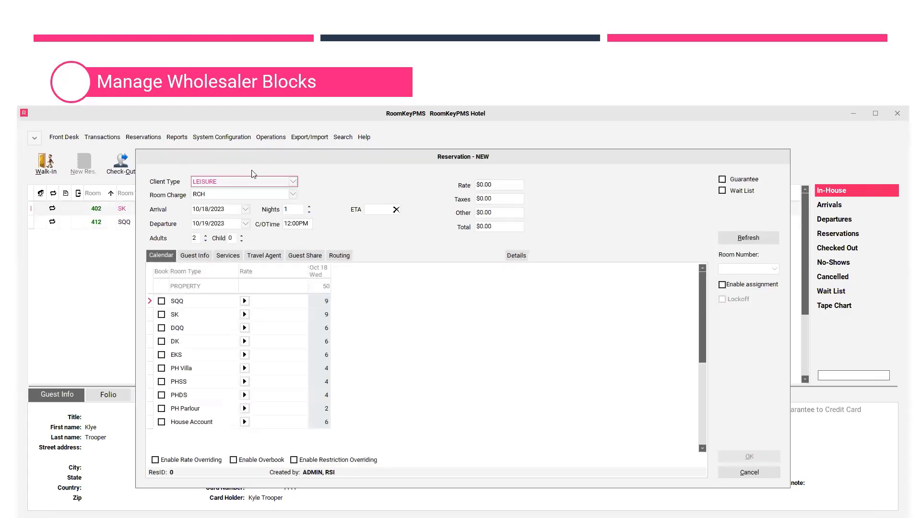
pyautogui.click(293, 181)
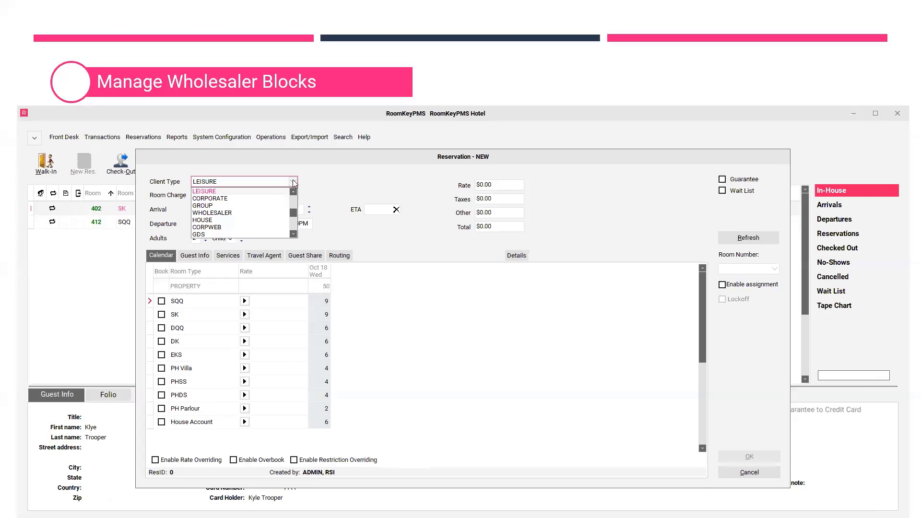
pyautogui.click(221, 213)
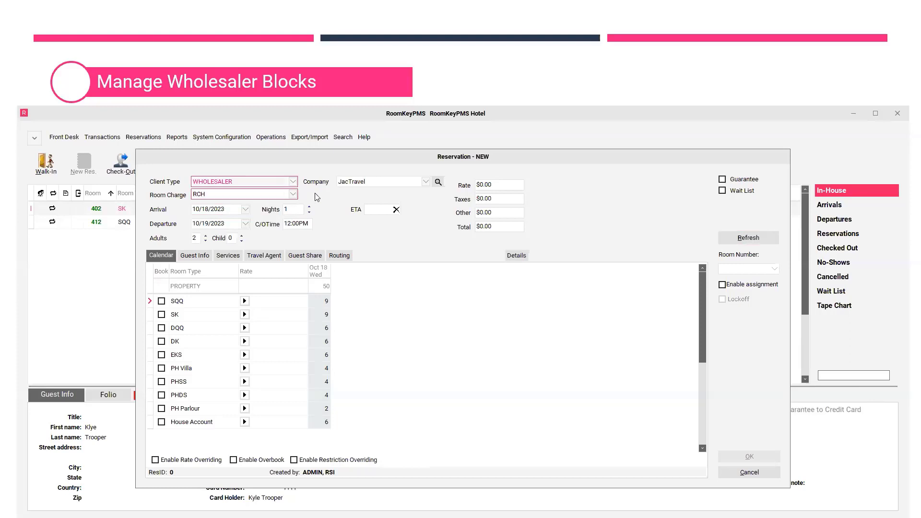
pyautogui.click(386, 189)
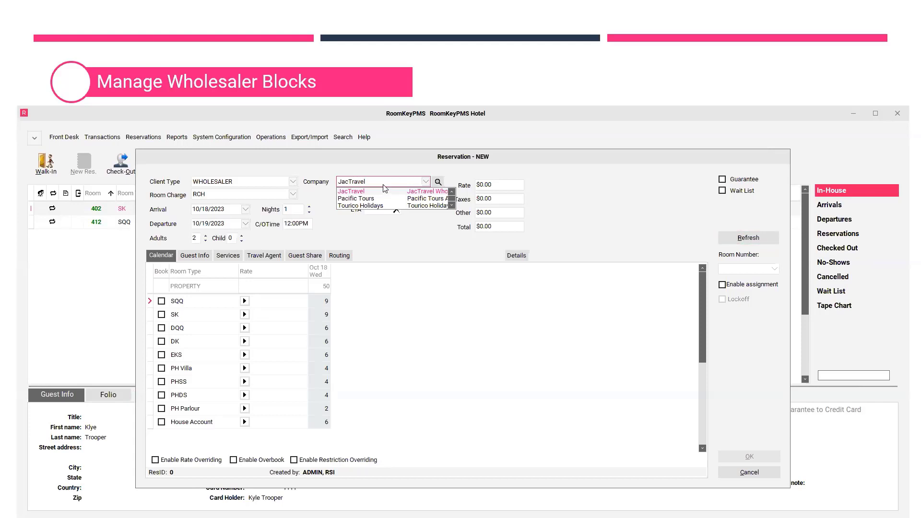
pyautogui.click(373, 198)
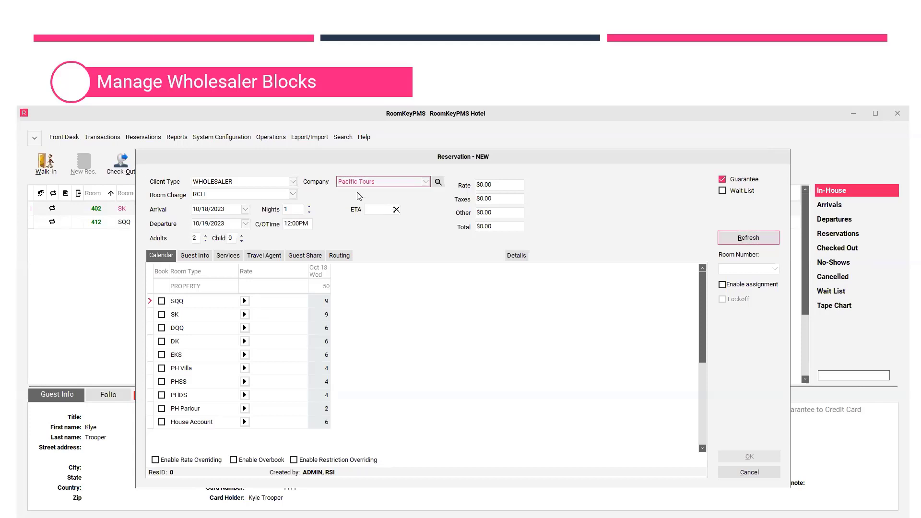
# - Set arrival 12/5/2023 for 2 nights and refresh room availability
pyautogui.click(246, 212)
pyautogui.click(244, 224)
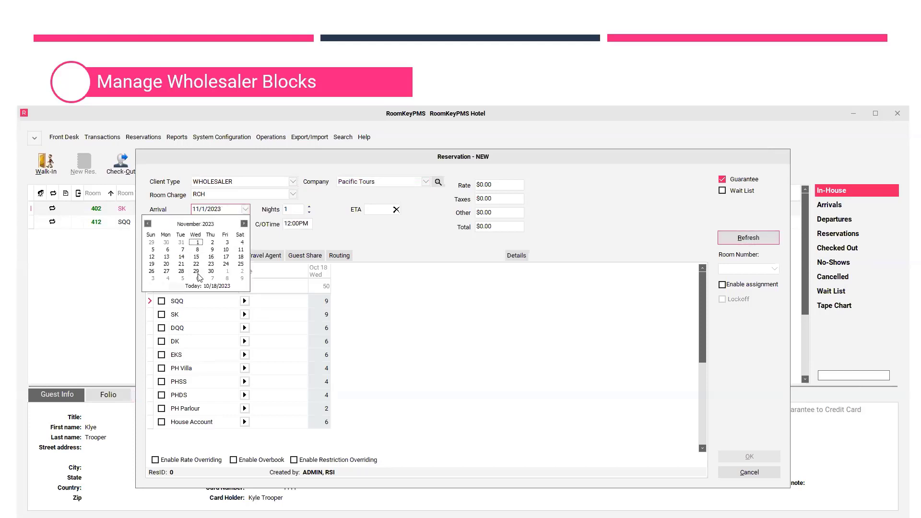
pyautogui.click(182, 278)
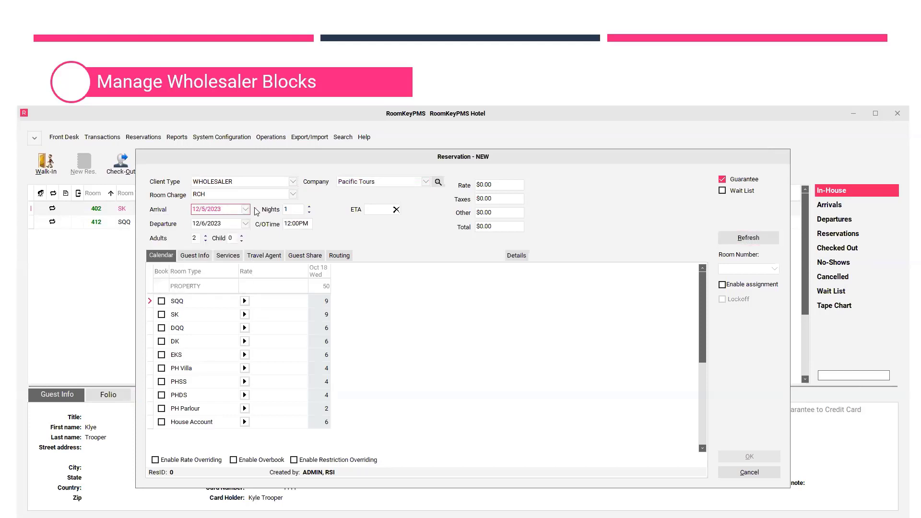
pyautogui.click(308, 207)
pyautogui.click(726, 240)
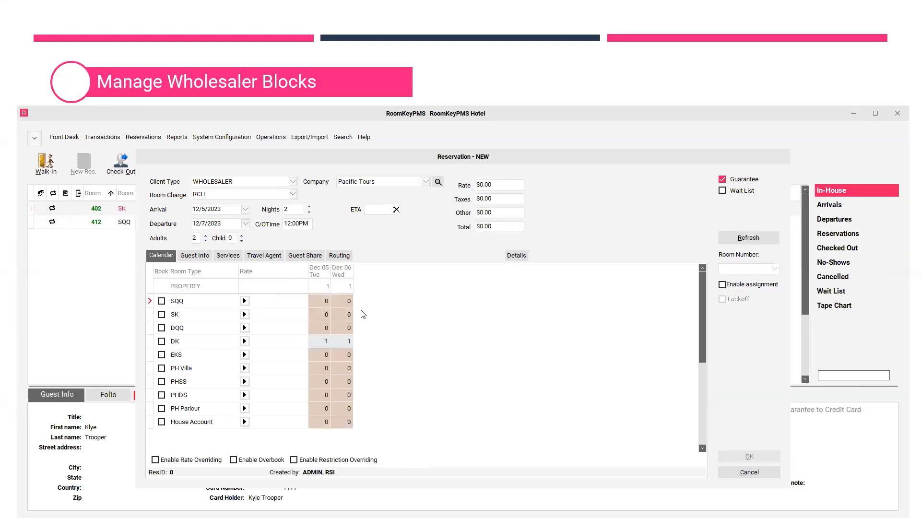